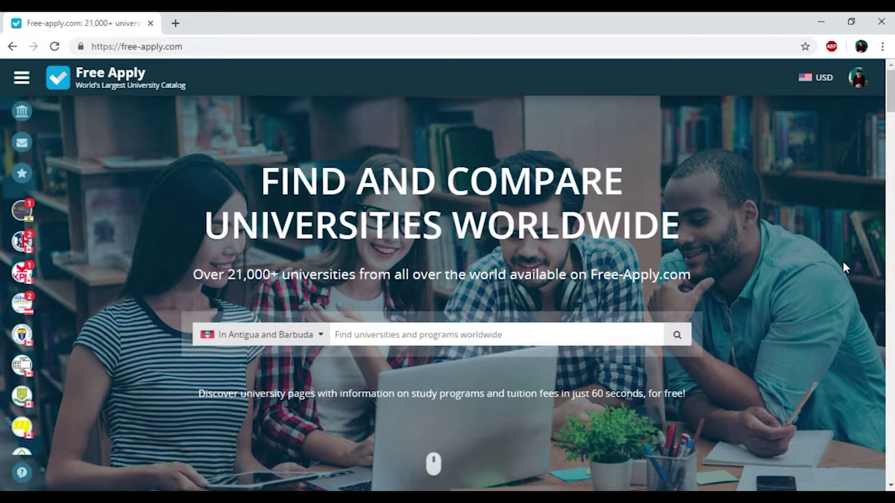
- Set the study country to United Kingdom
scroll(844, 268, "down", 4)
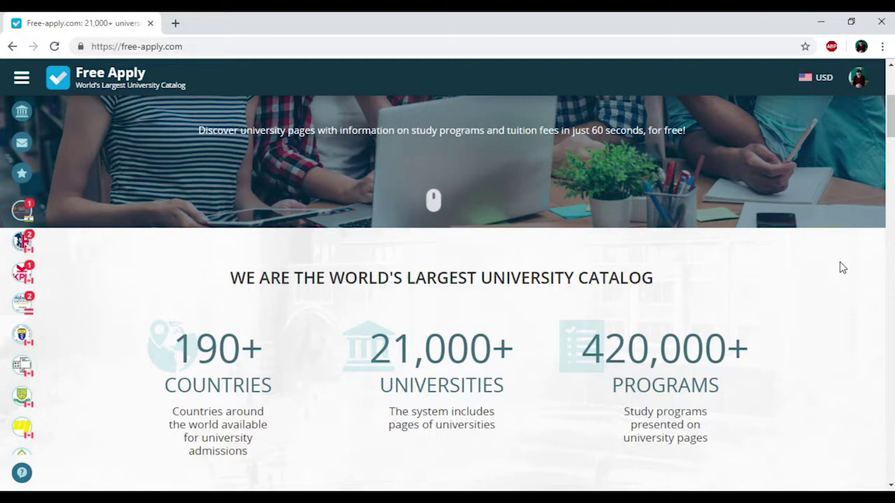
scroll(753, 340, "down", 3)
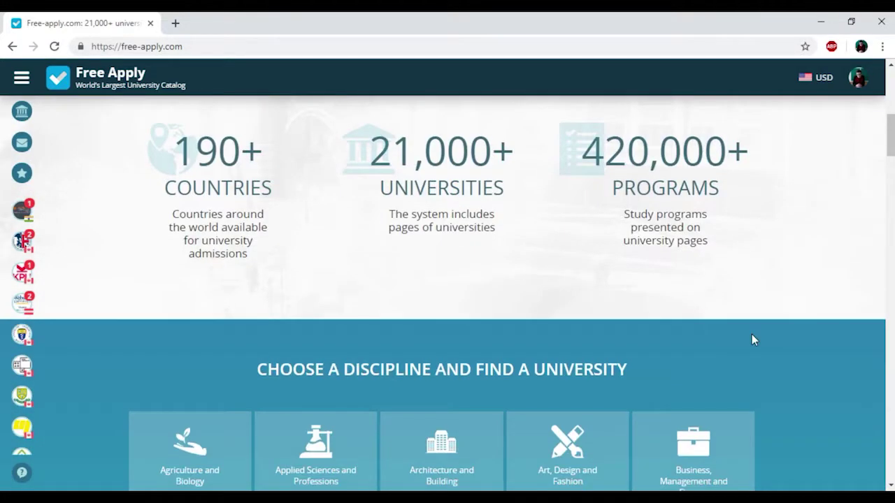
scroll(753, 339, "down", 4)
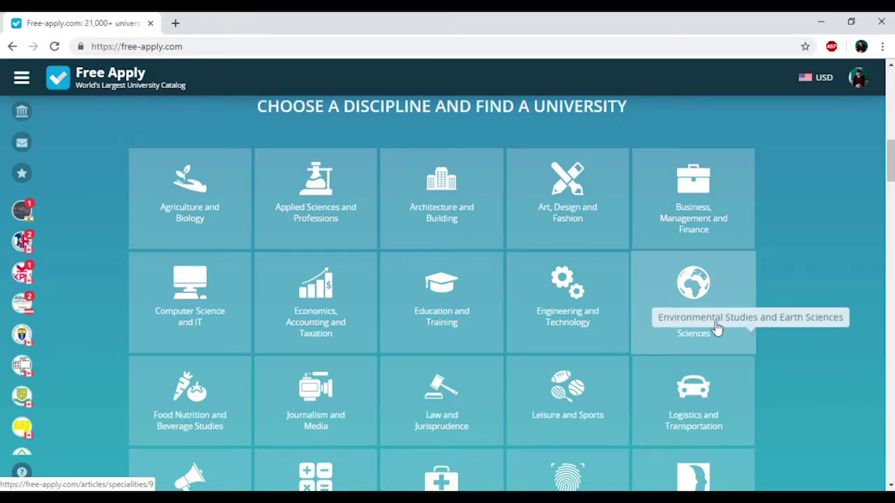
scroll(718, 327, "down", 3)
scroll(432, 242, "down", 1)
scroll(567, 259, "down", 3)
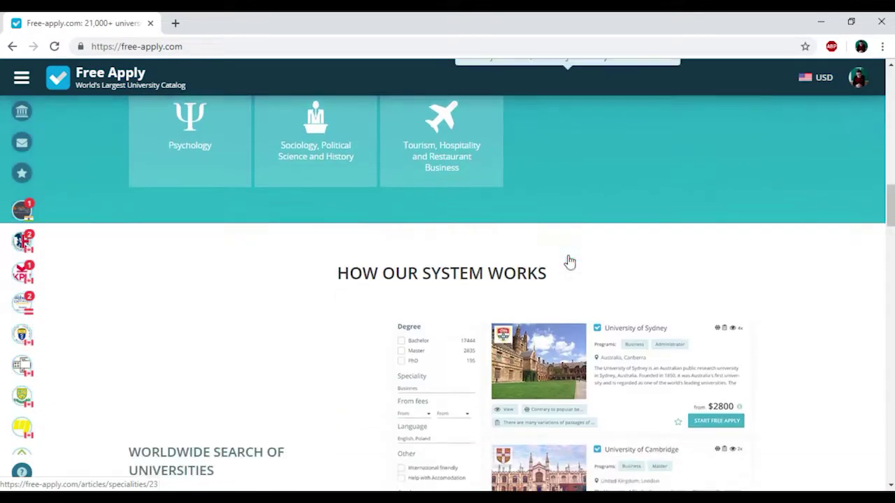
scroll(620, 314, "up", 15)
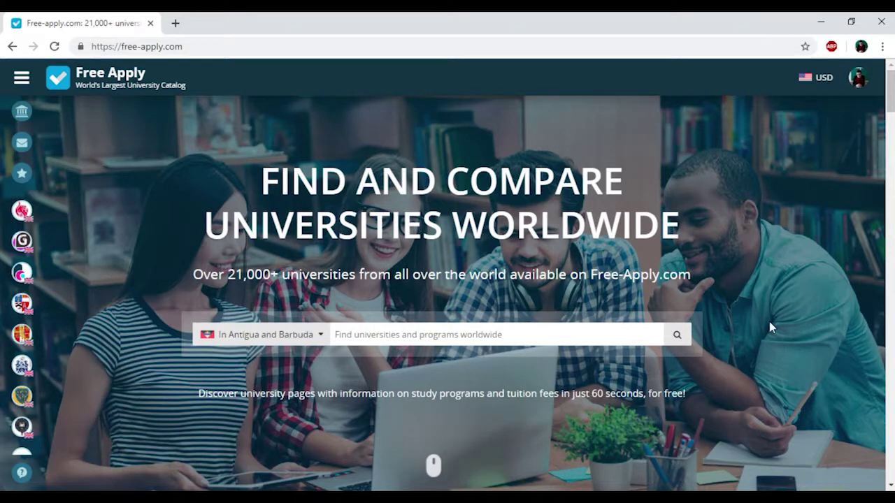
left_click(320, 335)
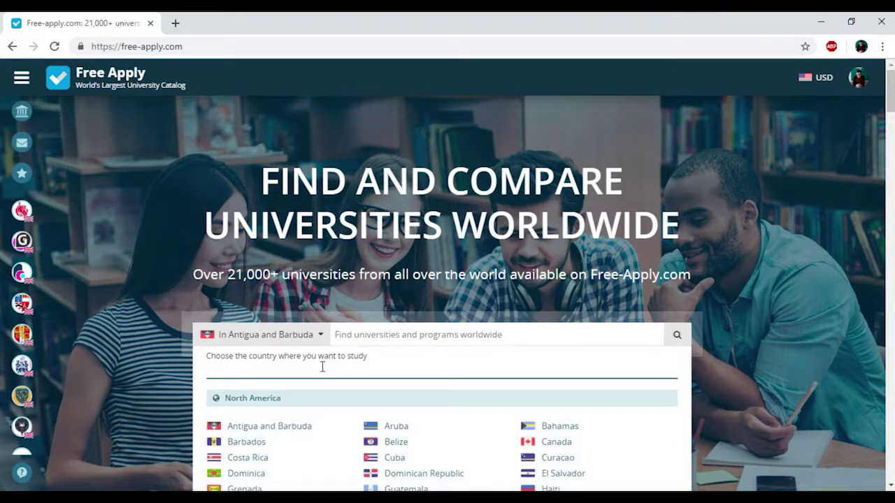
type("Un")
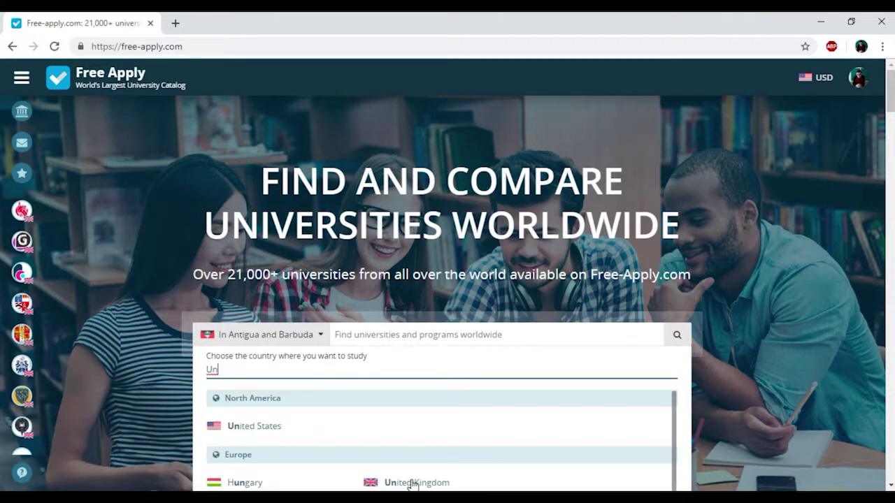
left_click(413, 482)
- Search for the Culturology program
left_click(430, 335)
type("C")
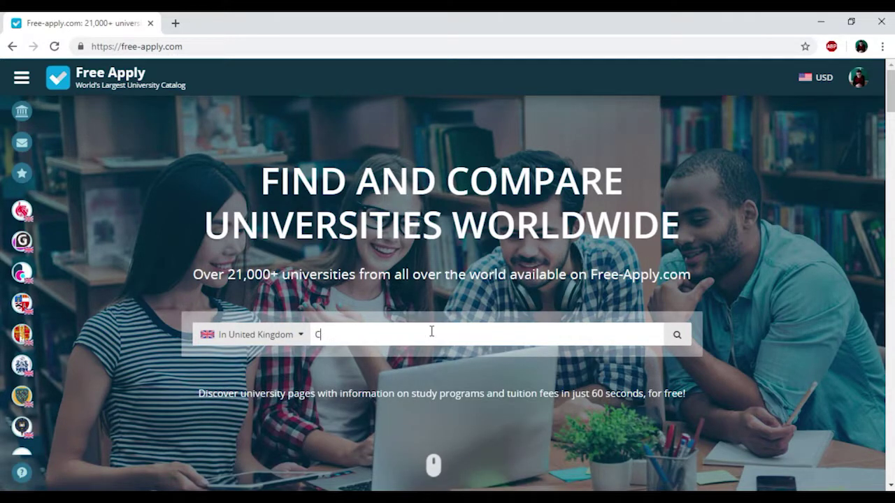
type("ul")
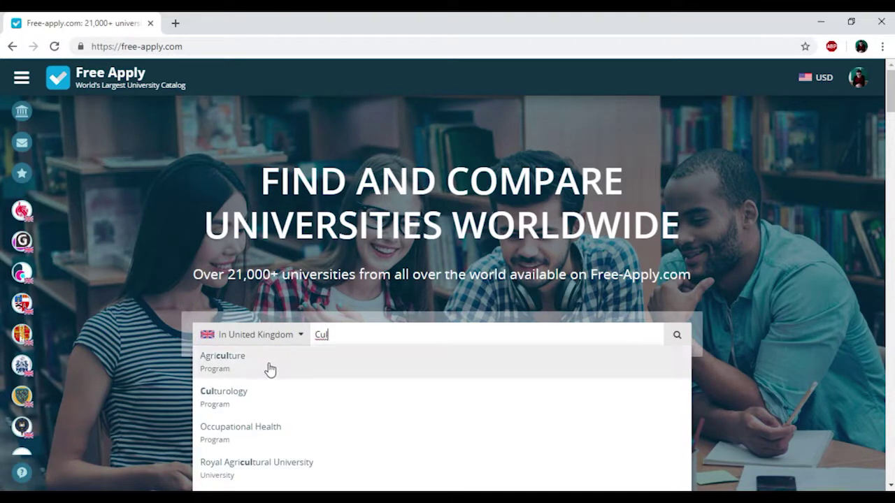
left_click(270, 393)
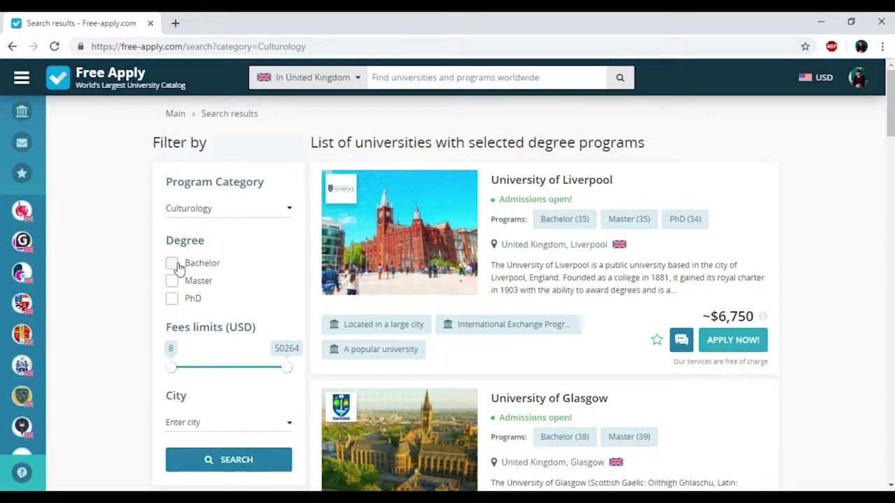
- Filter the results to Bachelor degrees with the minimum fee raised to 5433 USD
left_click(176, 267)
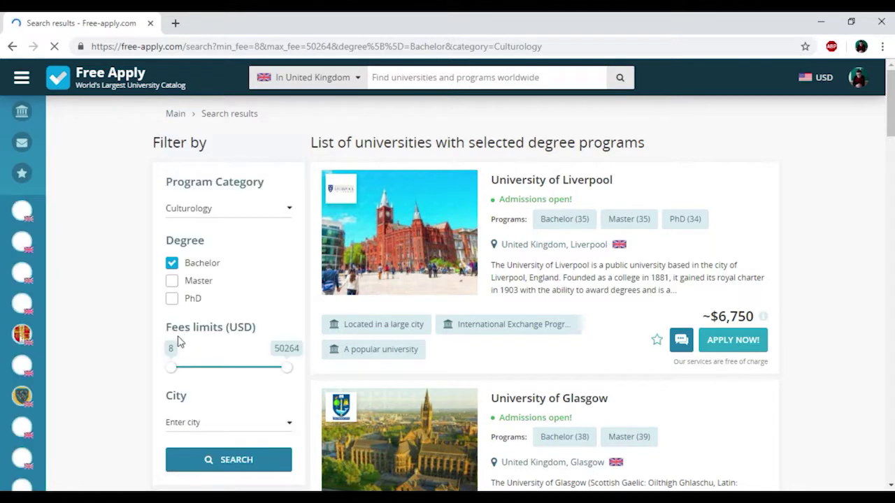
left_click_drag(174, 371, 186, 370)
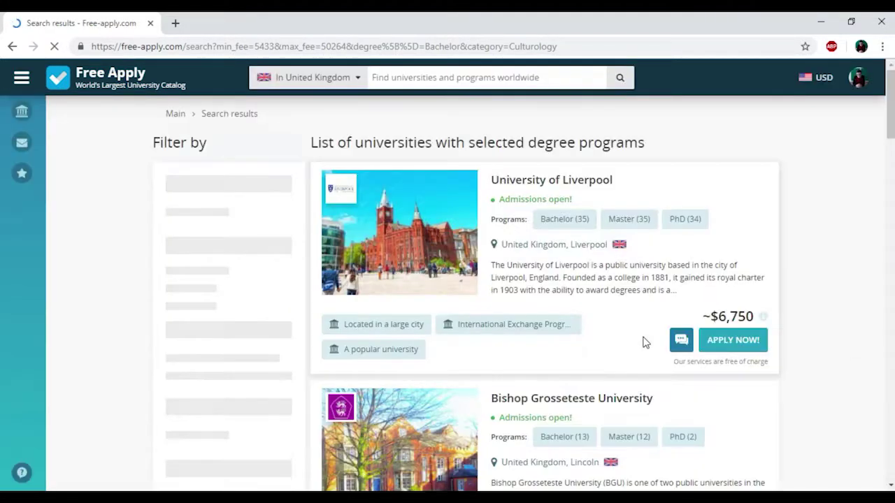
- Go to the second page of the filtered Culturology results
scroll(591, 341, "down", 1)
scroll(586, 340, "down", 1)
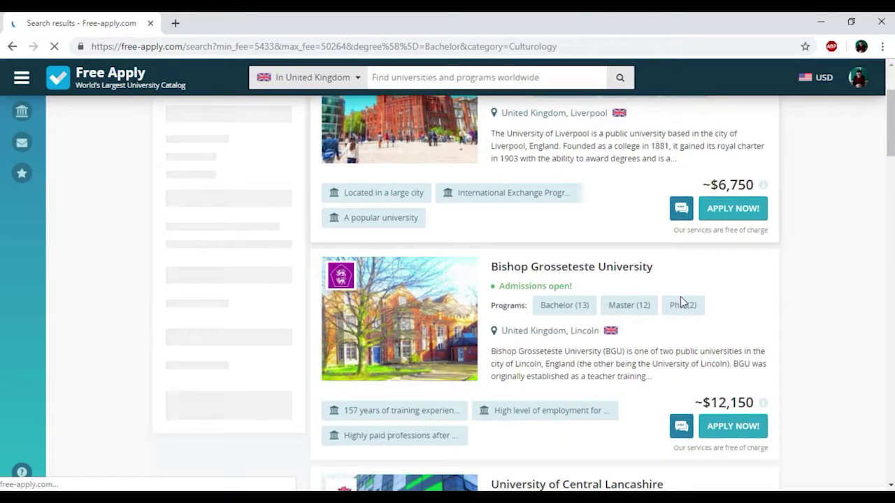
scroll(553, 261, "down", 1)
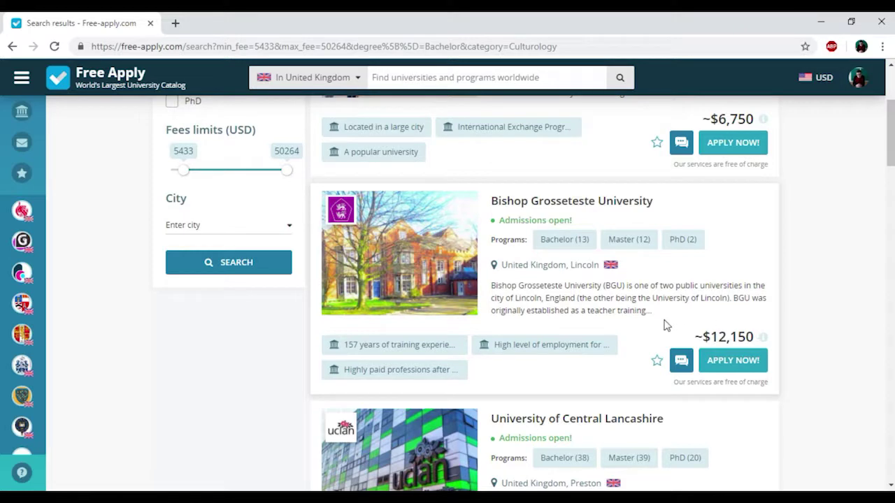
scroll(537, 283, "down", 1)
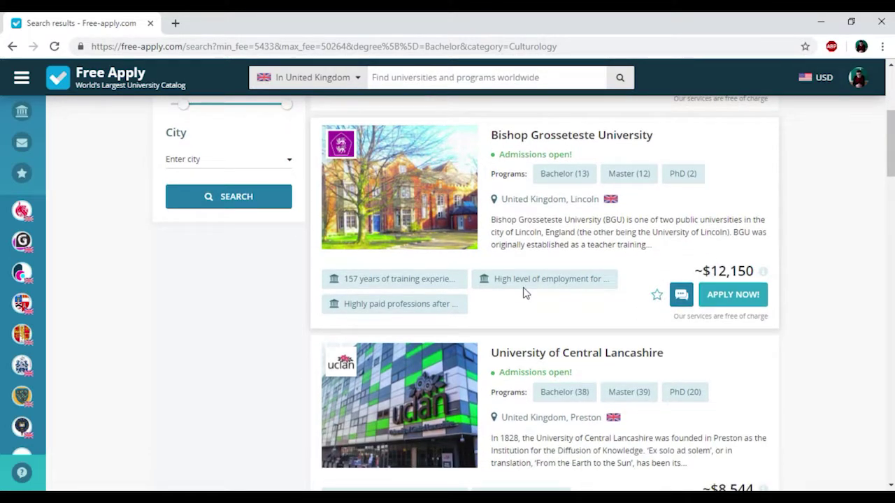
scroll(525, 290, "down", 10)
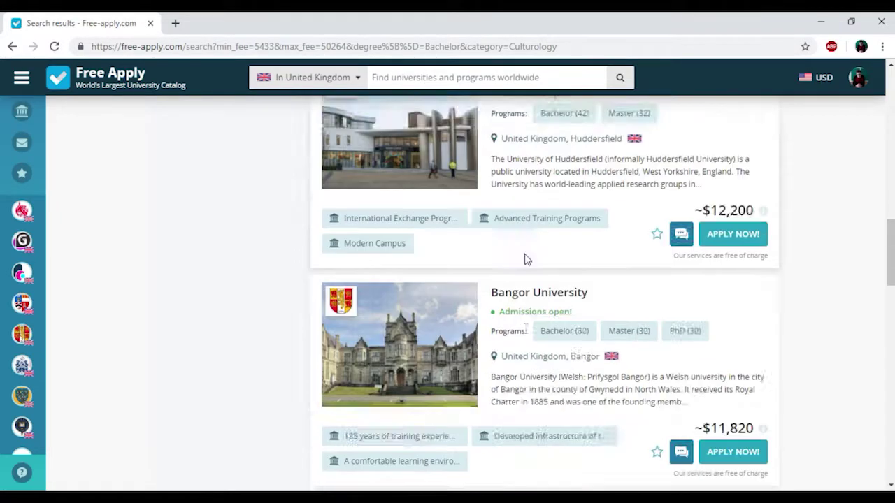
scroll(526, 259, "down", 15)
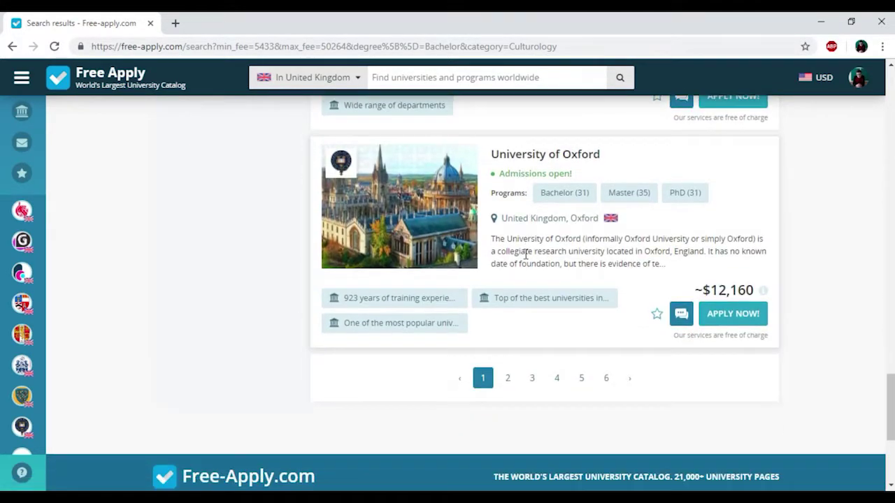
scroll(526, 254, "down", 1)
left_click(509, 329)
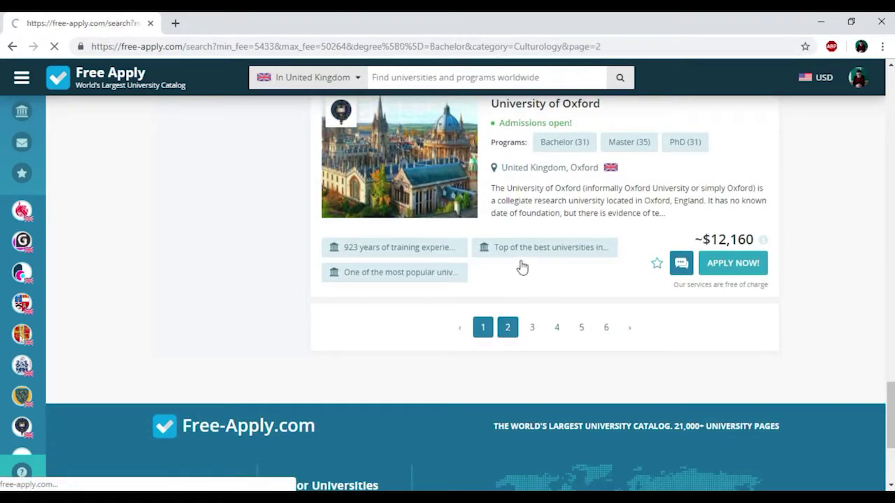
- Find the University of Cambridge card and open its page
scroll(524, 248, "down", 4)
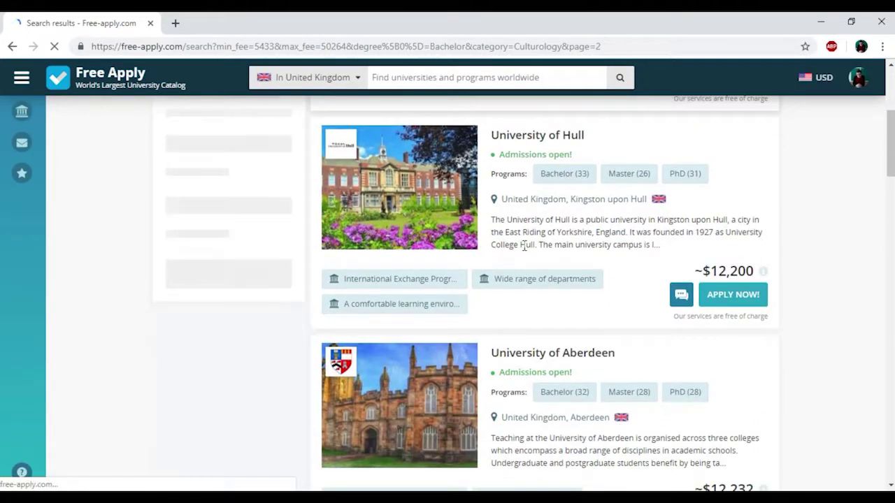
scroll(524, 247, "down", 5)
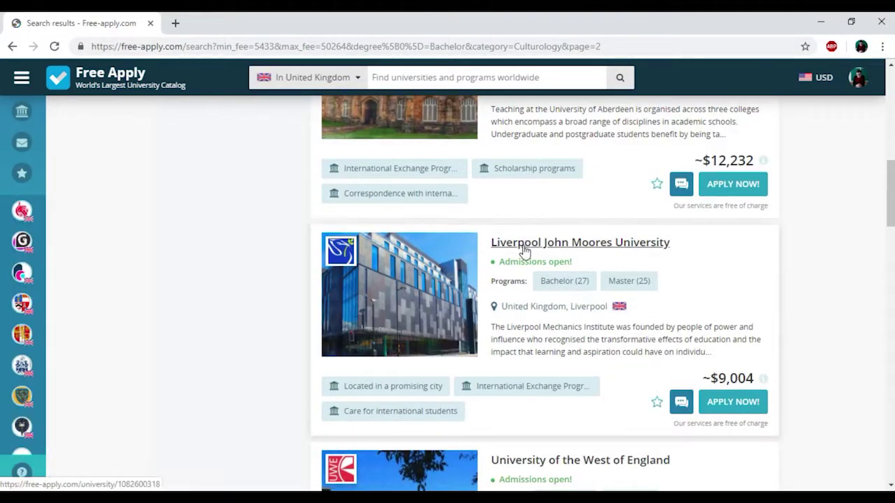
scroll(524, 250, "down", 1)
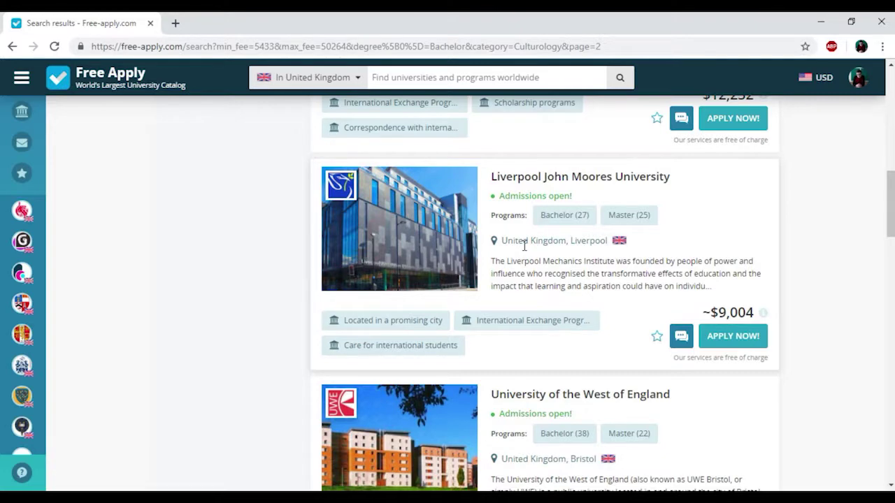
scroll(523, 248, "down", 2)
scroll(524, 250, "down", 3)
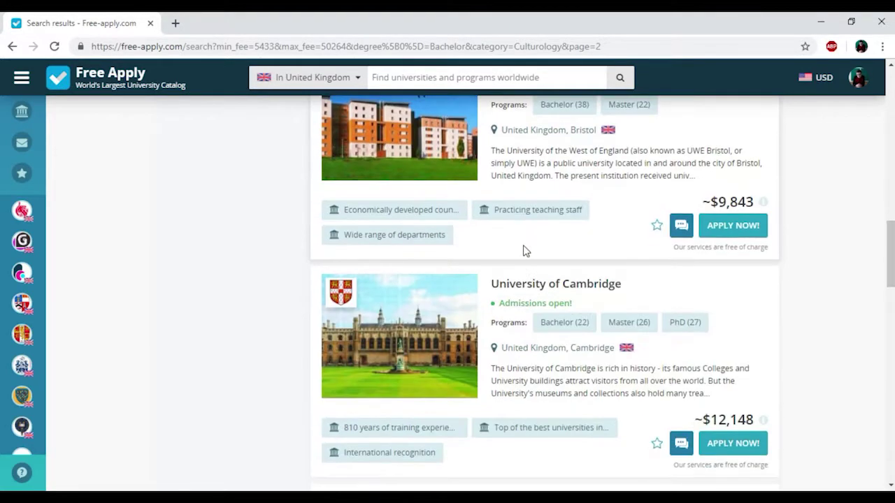
scroll(525, 249, "down", 2)
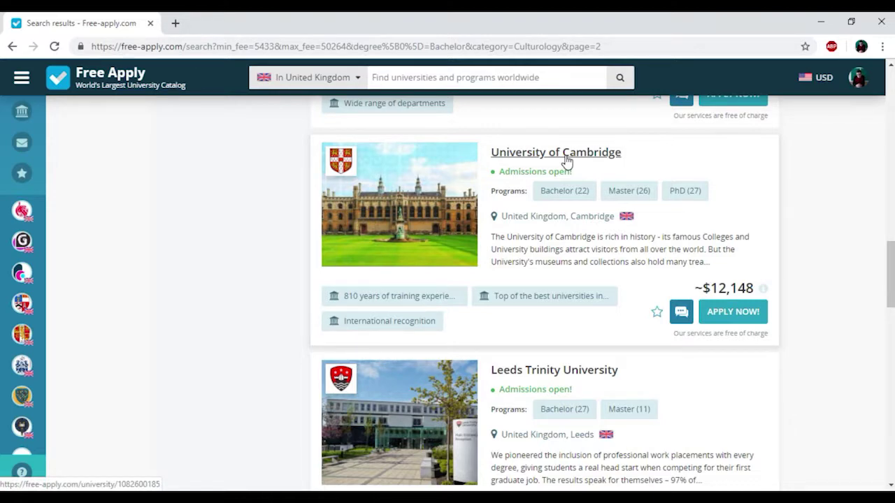
left_click(567, 160)
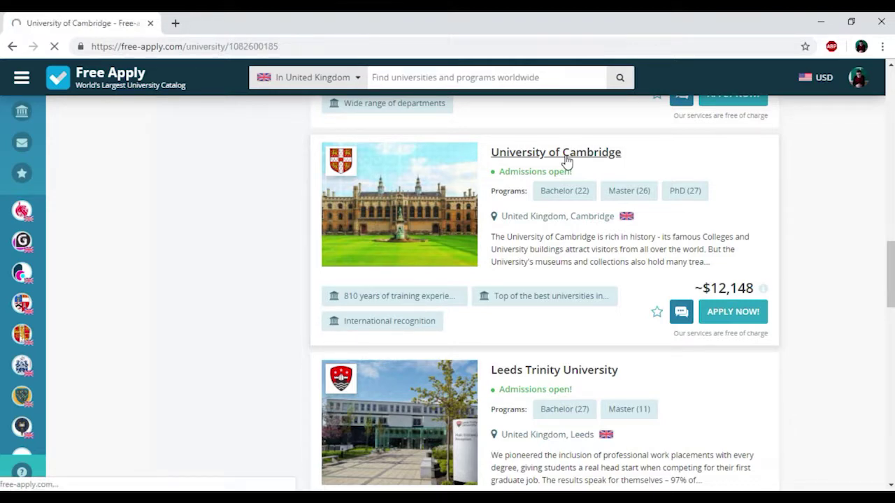
- Switch the main campus photo to King's College, then to the river view
scroll(603, 160, "down", 2)
scroll(685, 197, "up", 2)
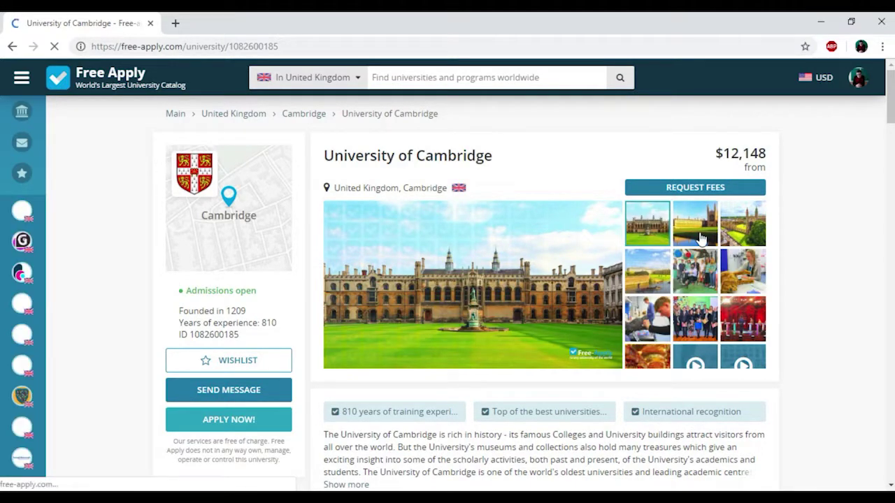
left_click(737, 233)
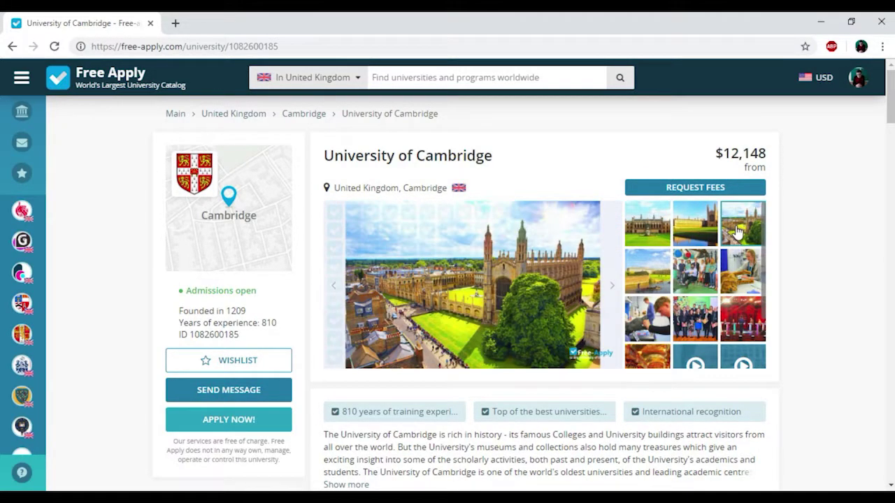
scroll(691, 248, "down", 1)
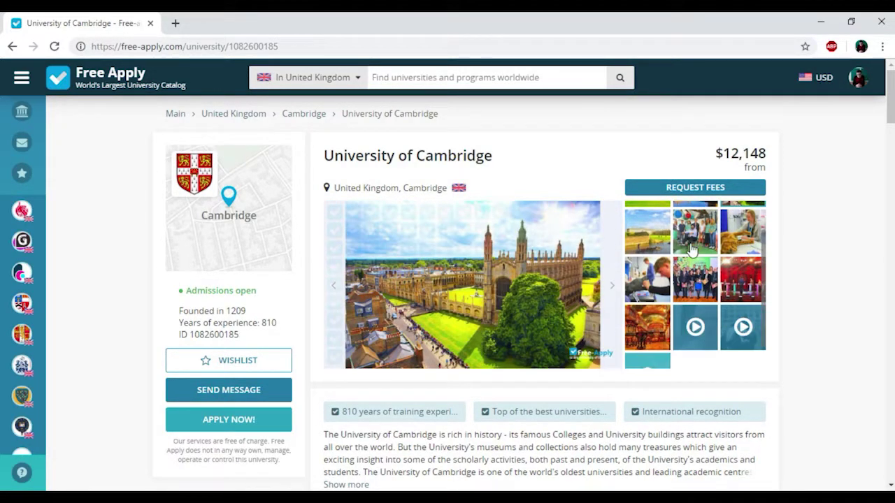
left_click(659, 223)
scroll(505, 293, "down", 3)
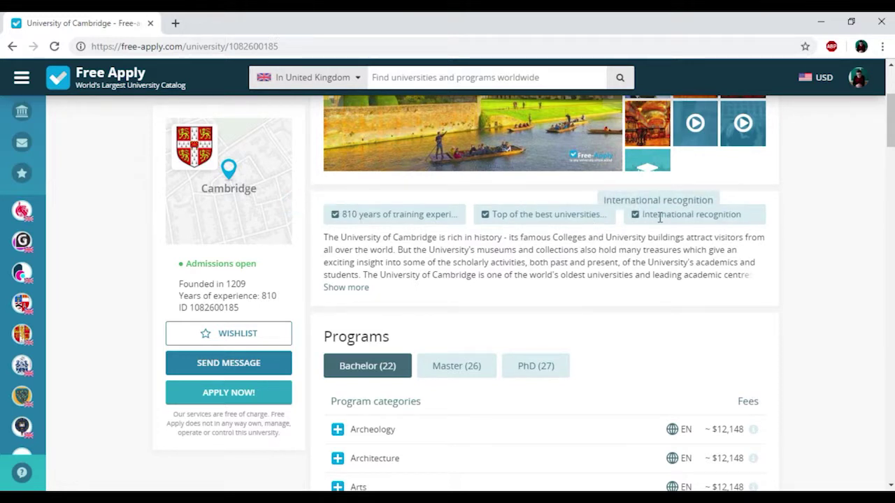
- Expand Cambridge's full university description
left_click(354, 290)
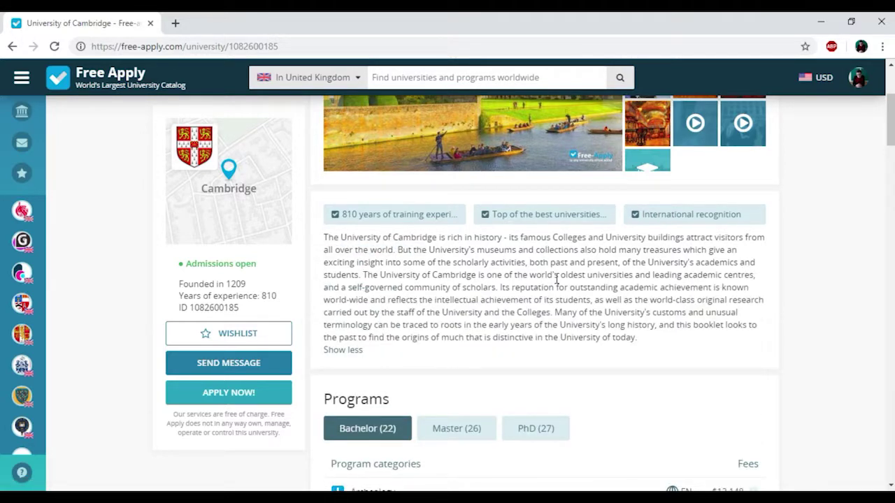
scroll(558, 279, "down", 3)
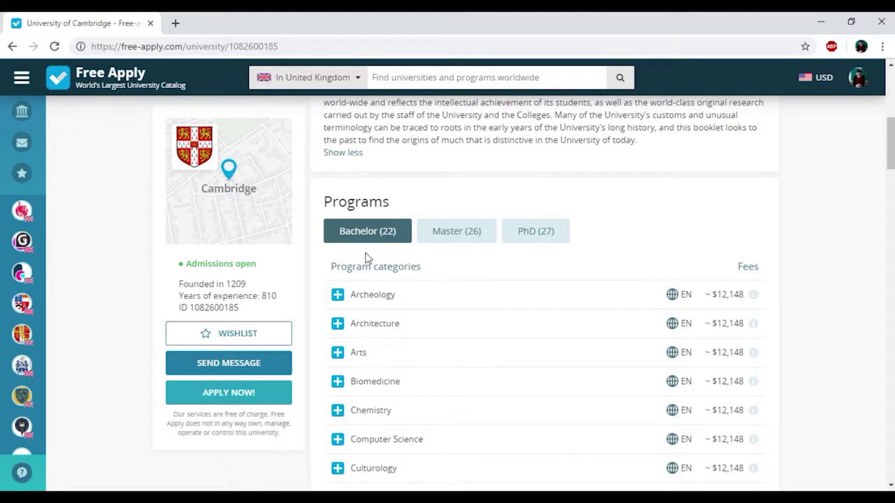
scroll(605, 160, "up", 2)
- Expand the Culturology programs and tick Bachelor of Culturology (about $12,148)
scroll(423, 268, "down", 2)
scroll(422, 236, "down", 6)
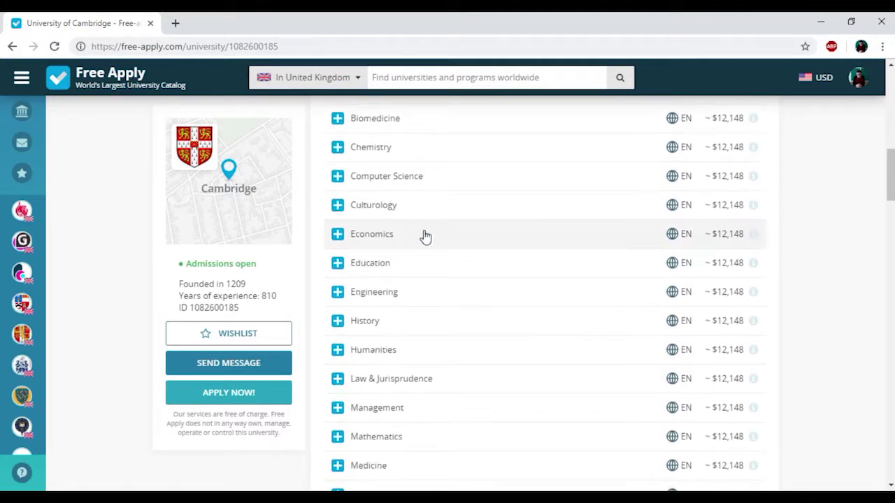
scroll(425, 293, "down", 2)
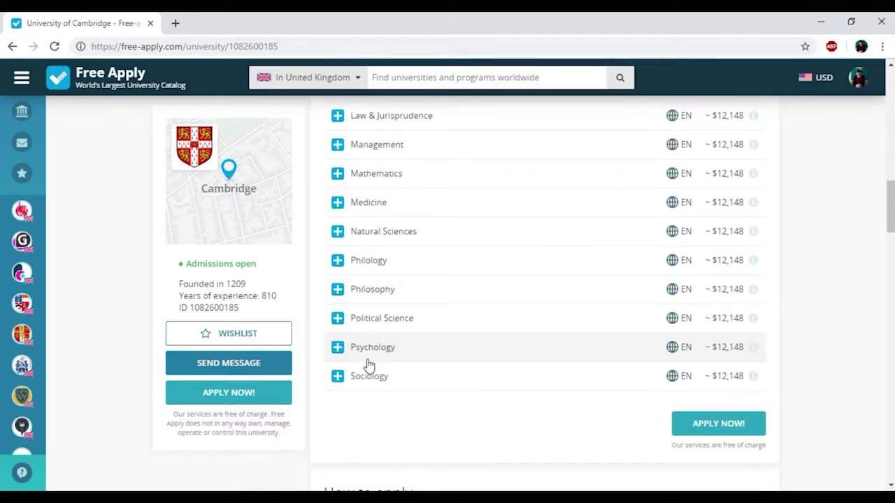
scroll(363, 363, "up", 3)
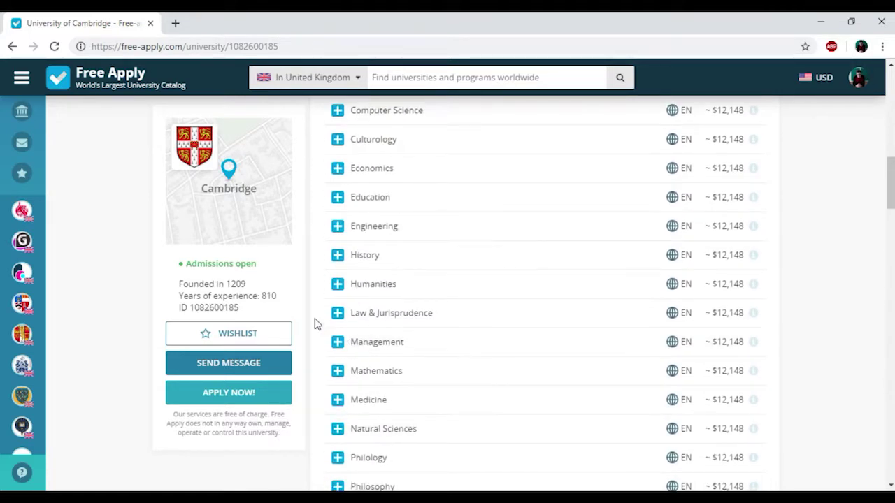
scroll(315, 318, "up", 1)
left_click(339, 205)
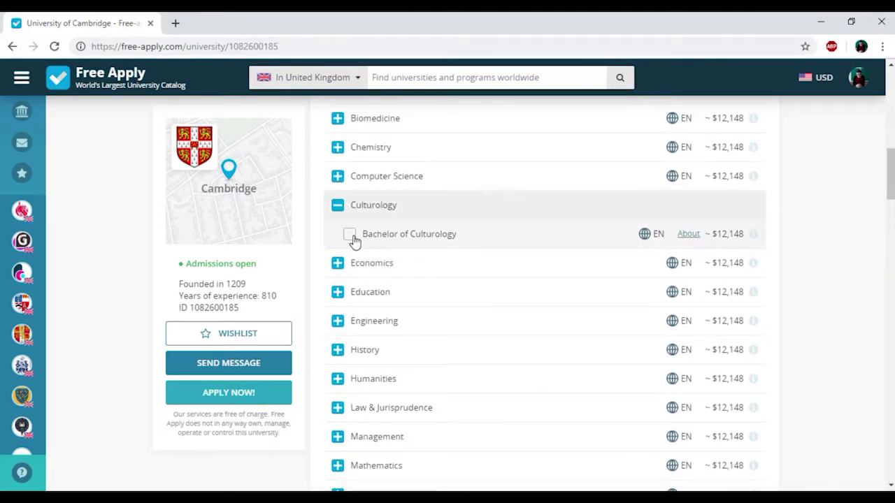
left_click(349, 235)
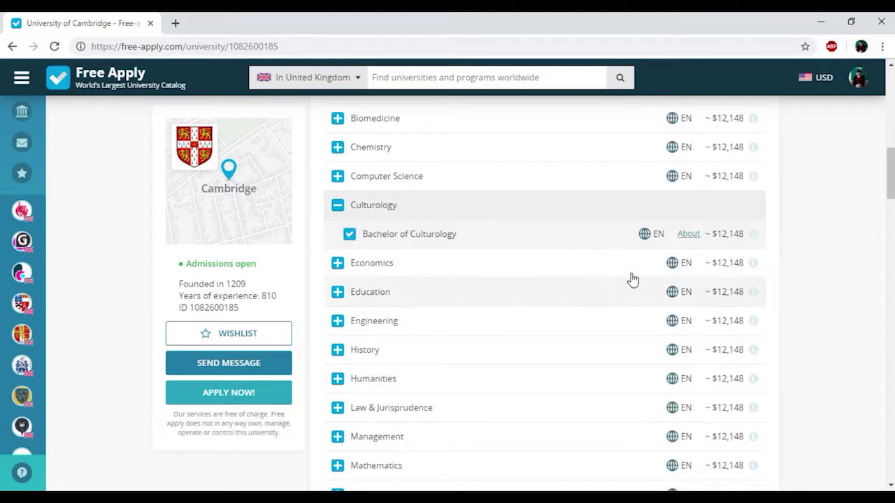
- Open the Bachelor of Culturology details and review study details, documents, map and fees
left_click(696, 235)
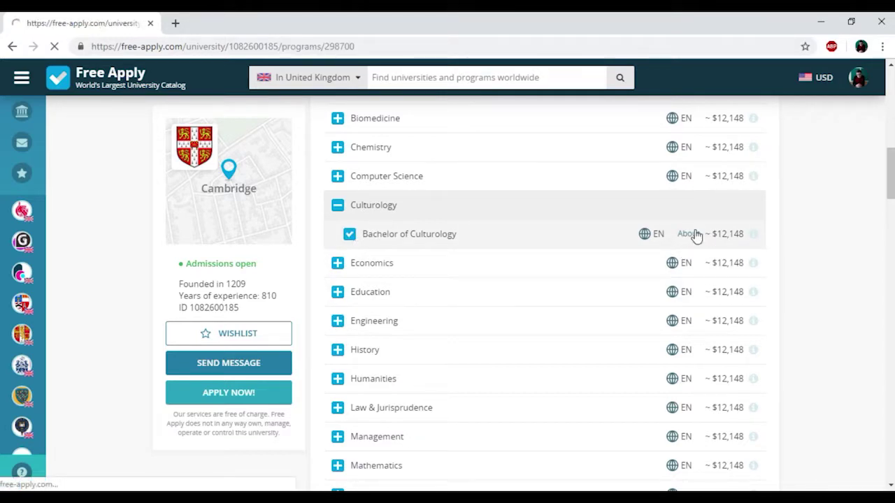
scroll(538, 250, "down", 2)
scroll(530, 253, "down", 1)
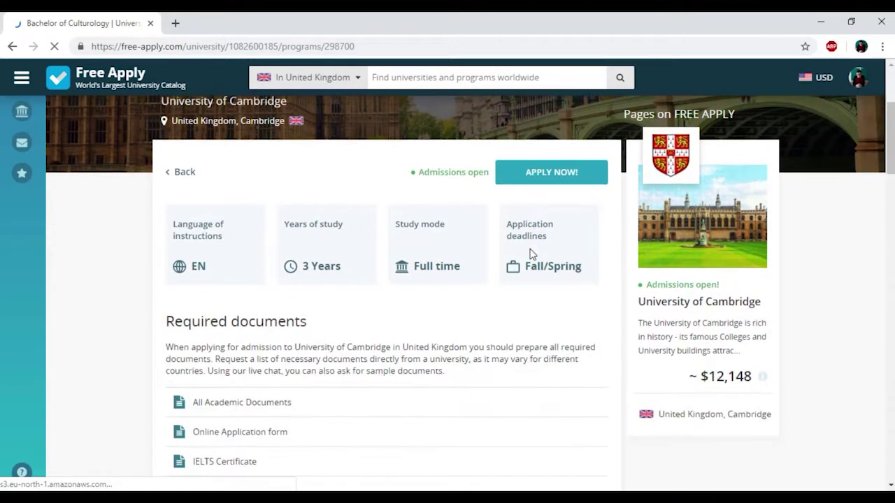
scroll(361, 203, "down", 2)
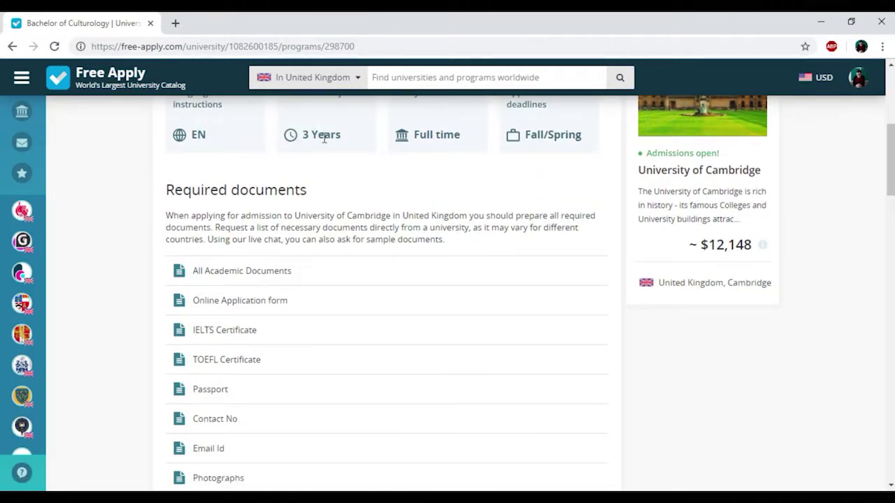
scroll(535, 143, "up", 2)
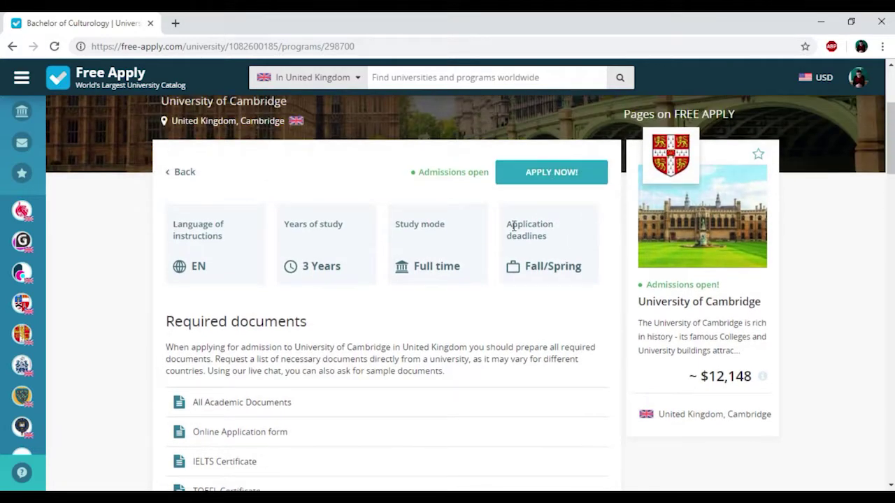
scroll(318, 241, "down", 2)
scroll(295, 252, "down", 2)
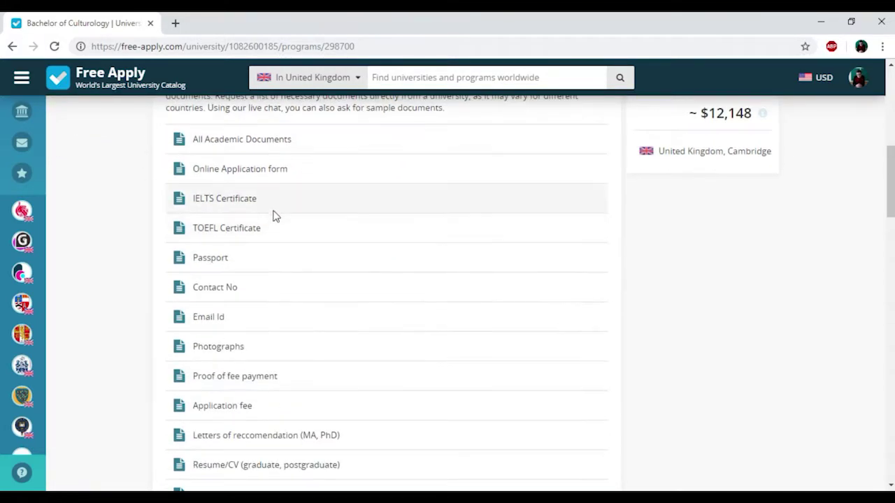
scroll(273, 216, "up", 2)
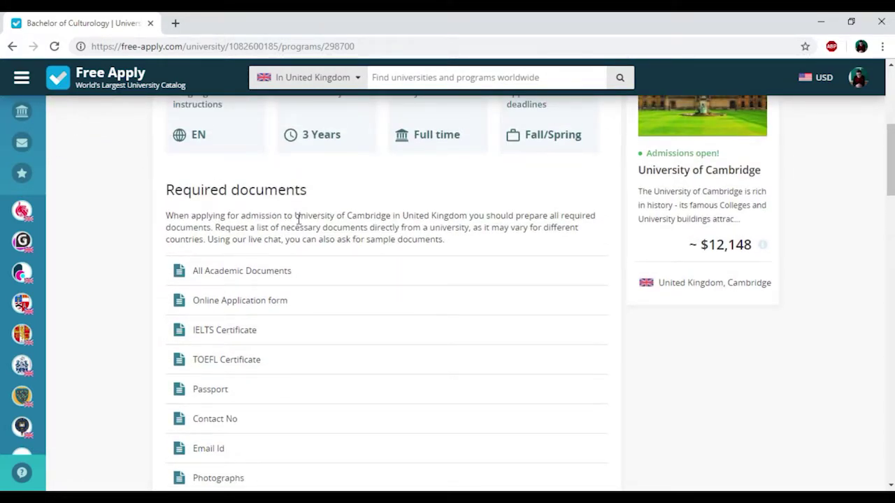
scroll(299, 220, "down", 5)
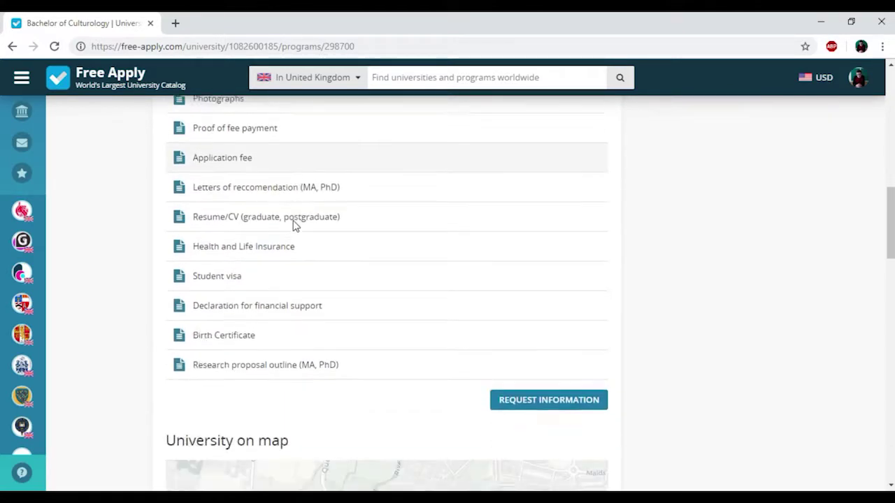
scroll(300, 238, "down", 4)
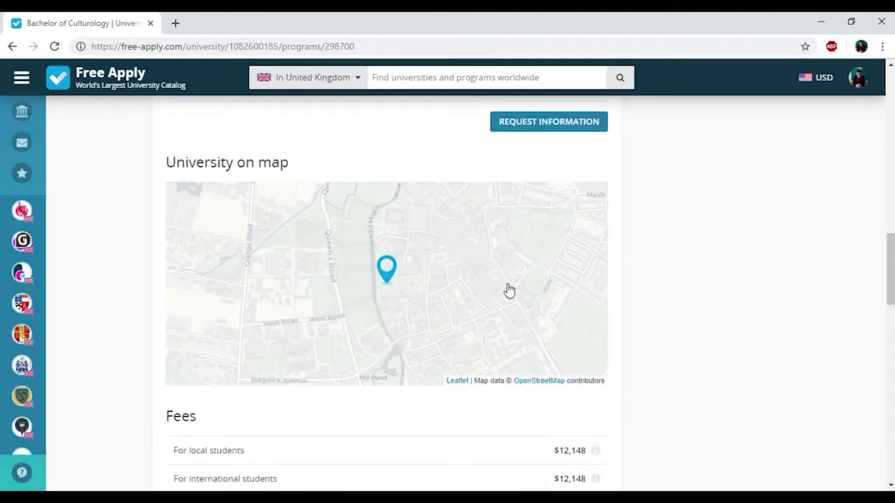
scroll(722, 304, "down", 2)
- Start the Cambridge request for Bachelor of Culturology and continue past the program list
left_click(569, 386)
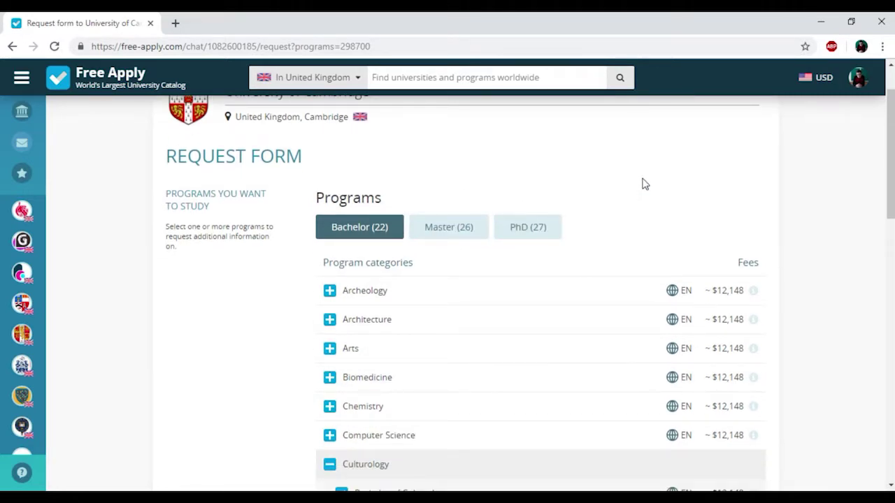
scroll(608, 260, "down", 2)
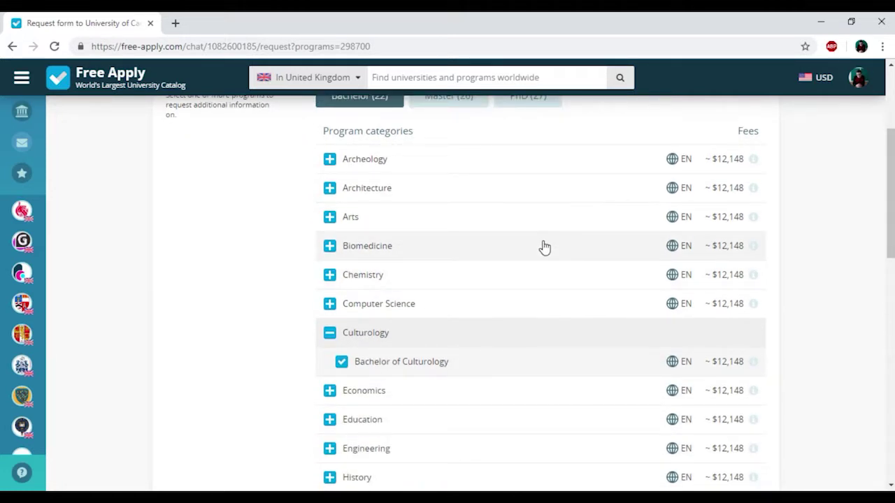
scroll(545, 247, "down", 1)
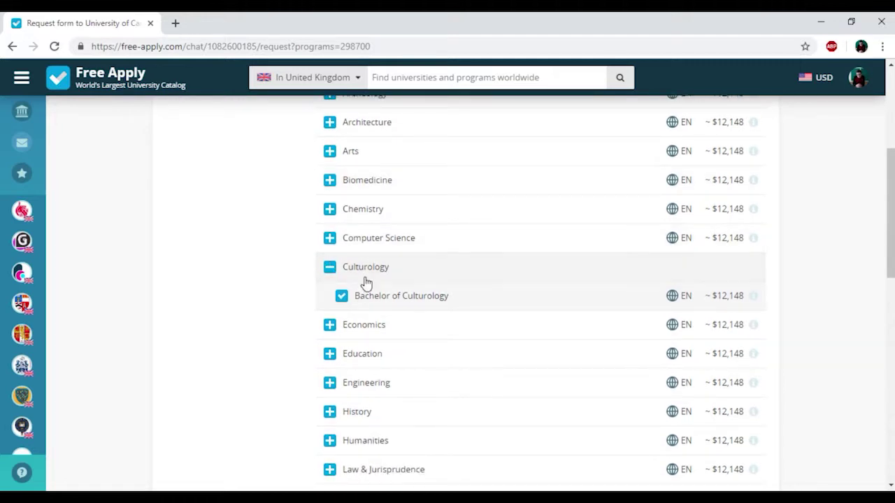
scroll(571, 301, "down", 1)
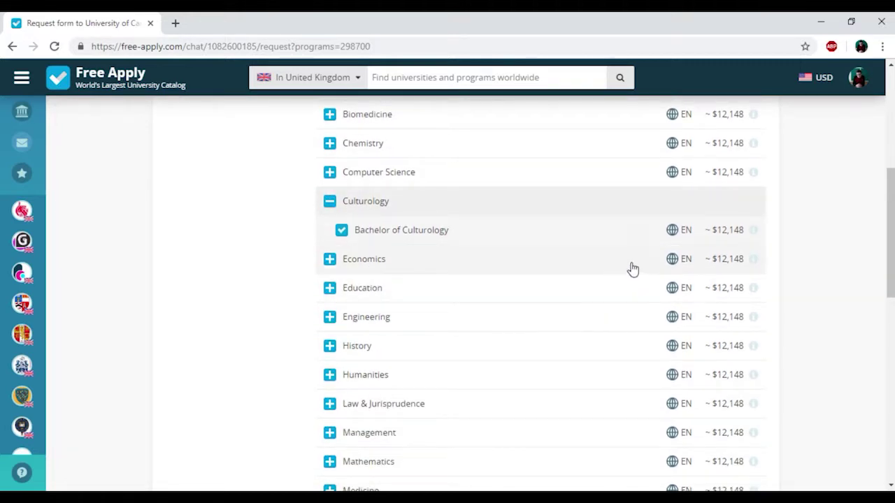
scroll(643, 280, "down", 4)
scroll(789, 405, "down", 2)
scroll(757, 404, "up", 1)
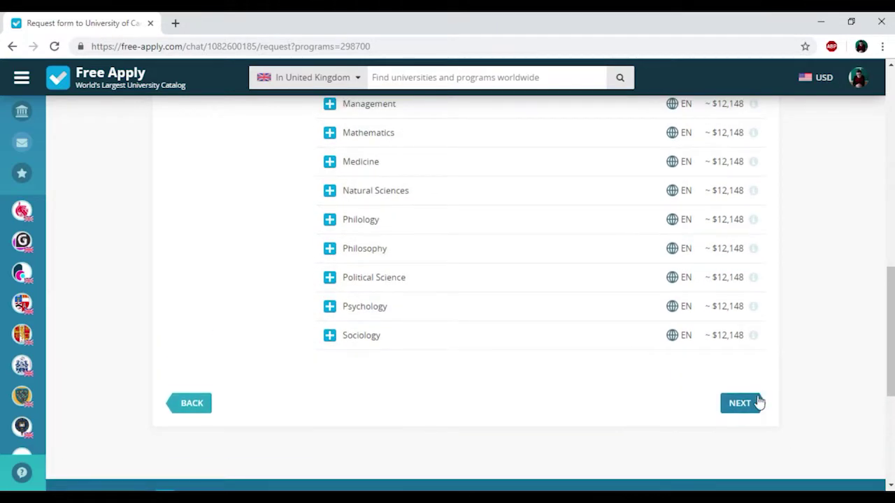
left_click(758, 403)
- Untick Bachelor of Culturology at Bishop Grosseteste, Liverpool and London School of Jewish Studies
left_click(329, 273)
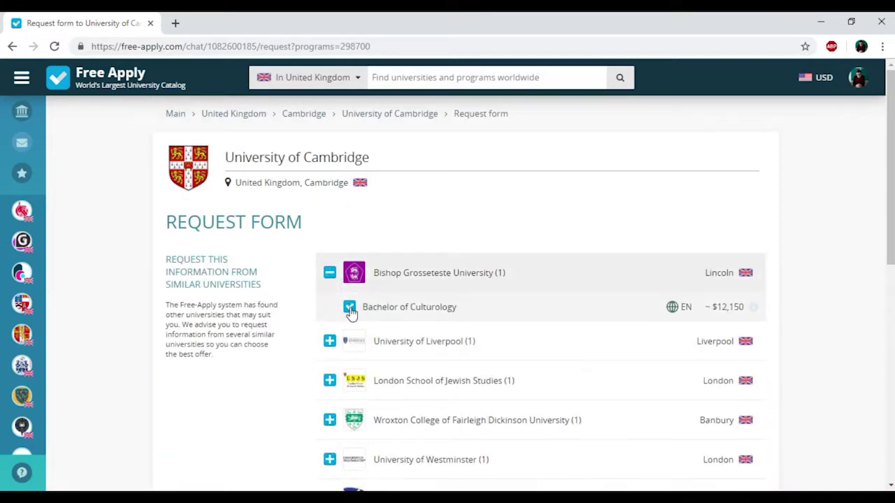
left_click(350, 306)
scroll(343, 305, "down", 1)
left_click(345, 291)
left_click(350, 309)
scroll(353, 315, "down", 3)
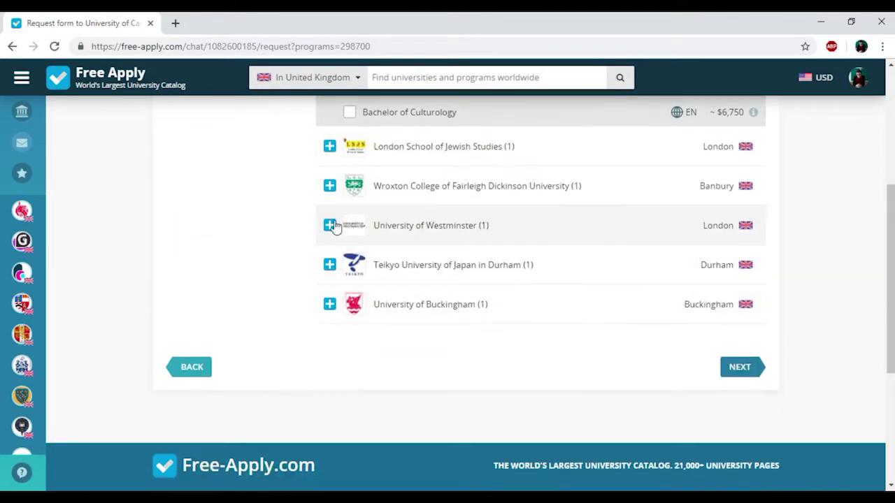
left_click(329, 146)
left_click(350, 181)
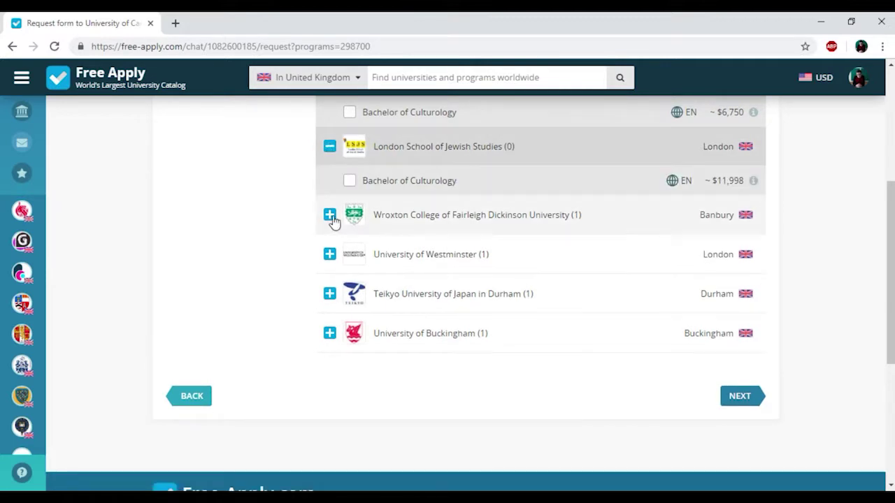
- Untick Bachelor of Culturology at Wroxton College, Westminster, Teikyo and Buckingham
left_click(329, 215)
left_click(350, 248)
left_click(329, 283)
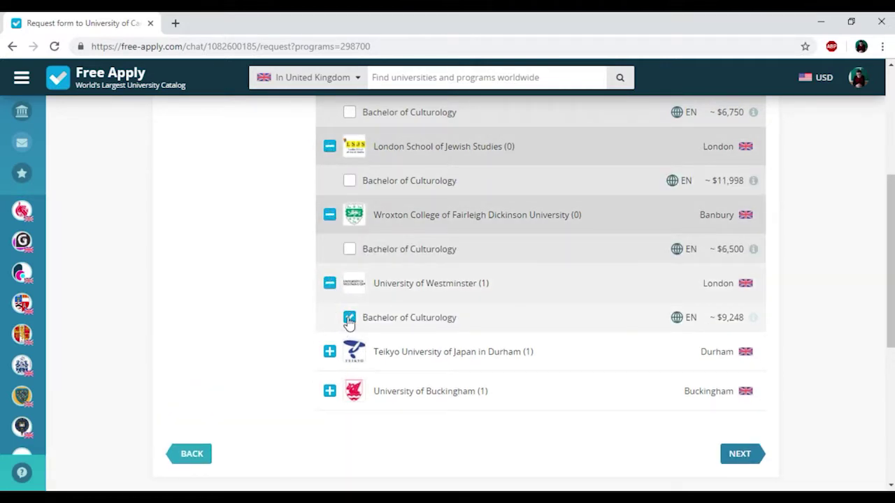
left_click(350, 318)
left_click(330, 352)
left_click(350, 386)
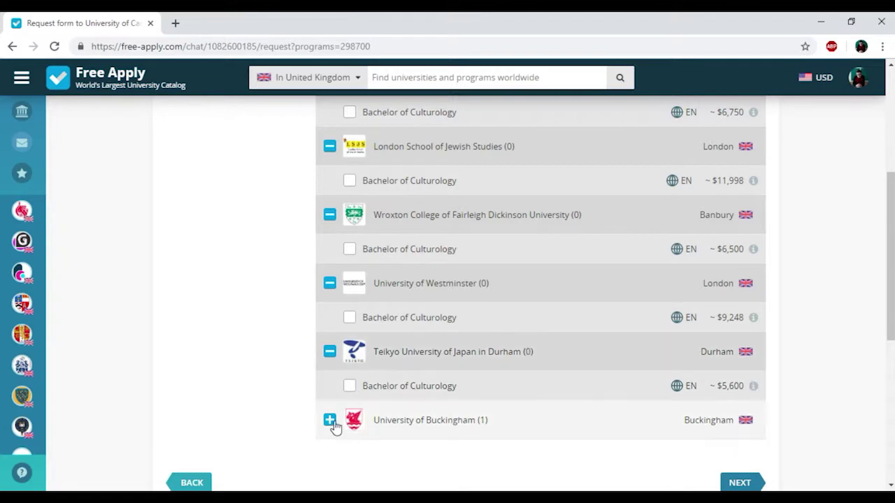
left_click(330, 420)
left_click(350, 455)
scroll(605, 386, "down", 2)
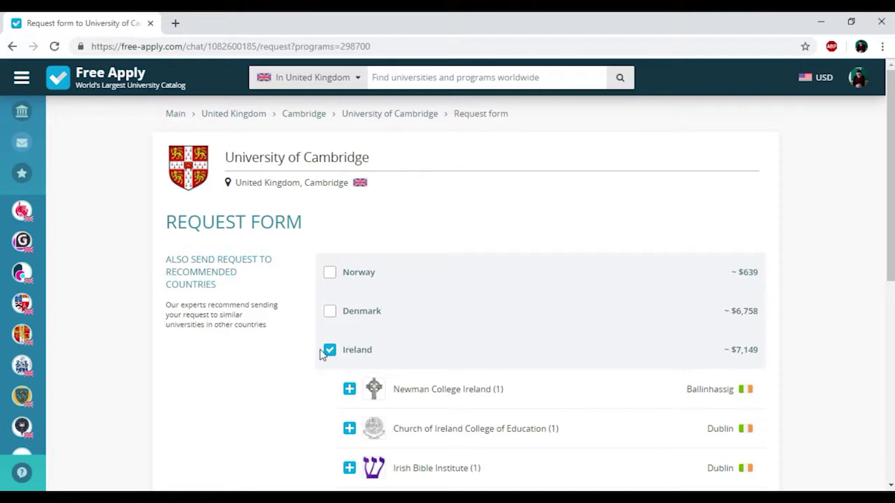
- Untick Ireland and submit the request to University of Cambridge
left_click(329, 349)
scroll(699, 287, "down", 4)
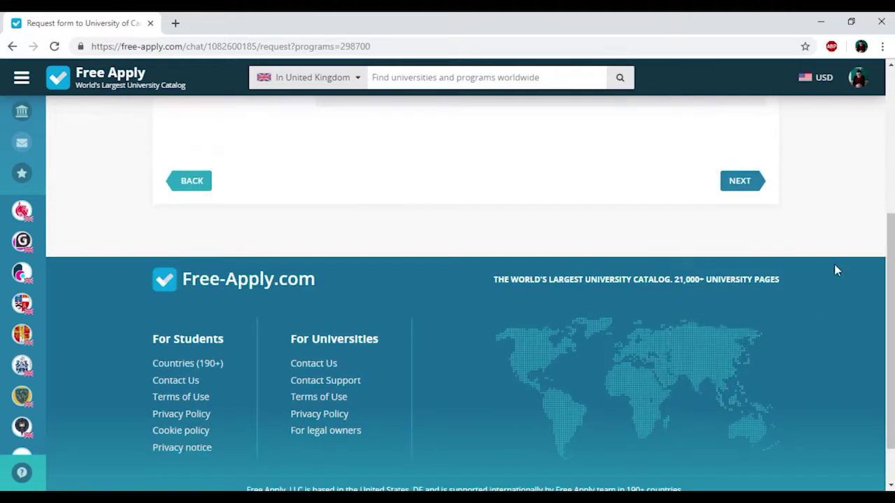
left_click(747, 183)
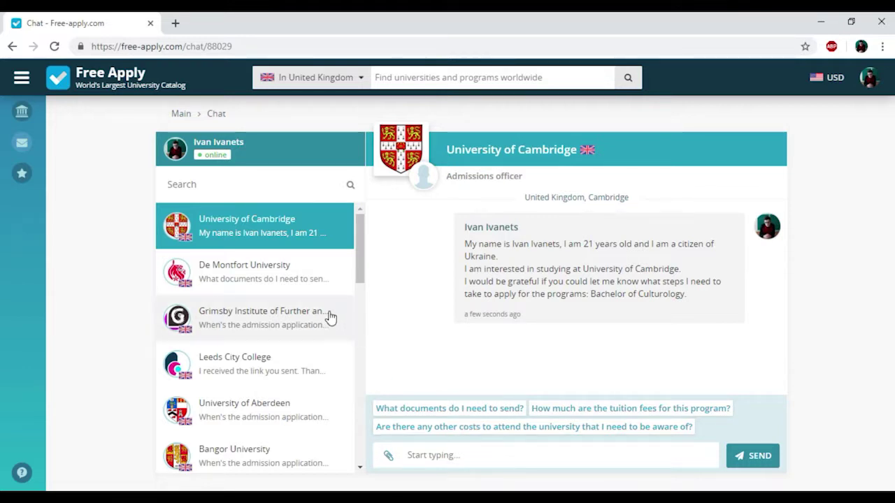
scroll(280, 335, "down", 4)
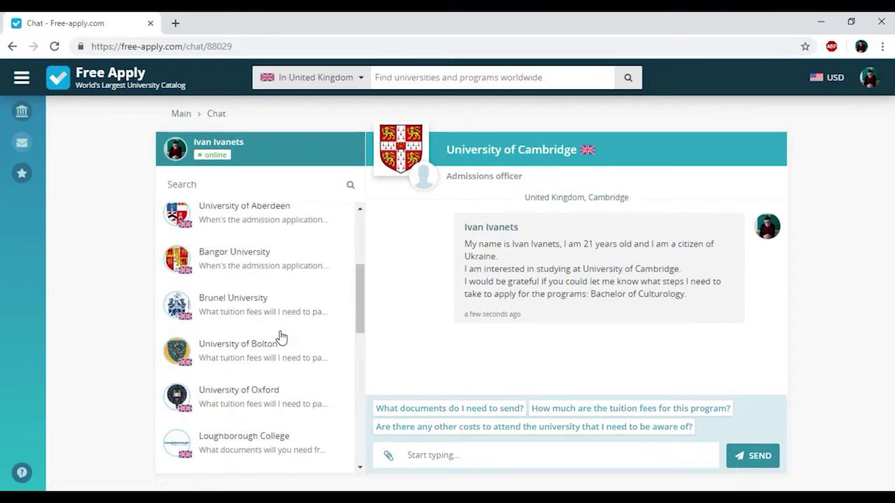
scroll(305, 362, "down", 4)
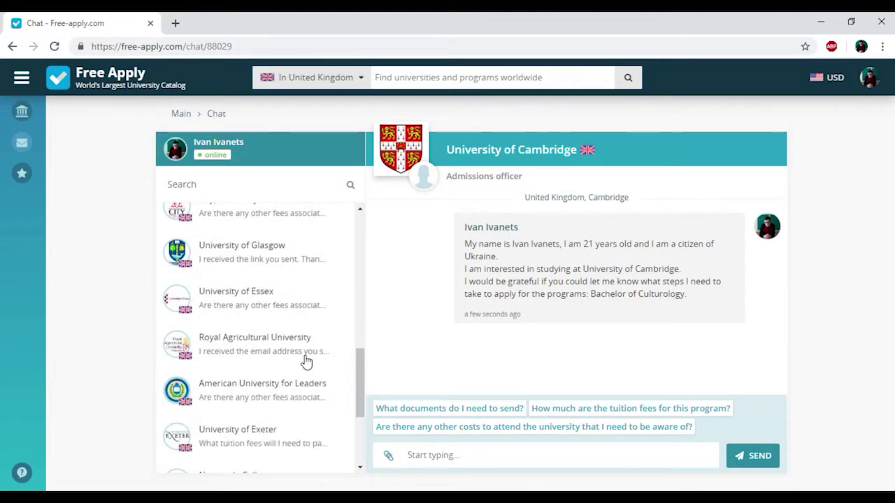
left_click(314, 251)
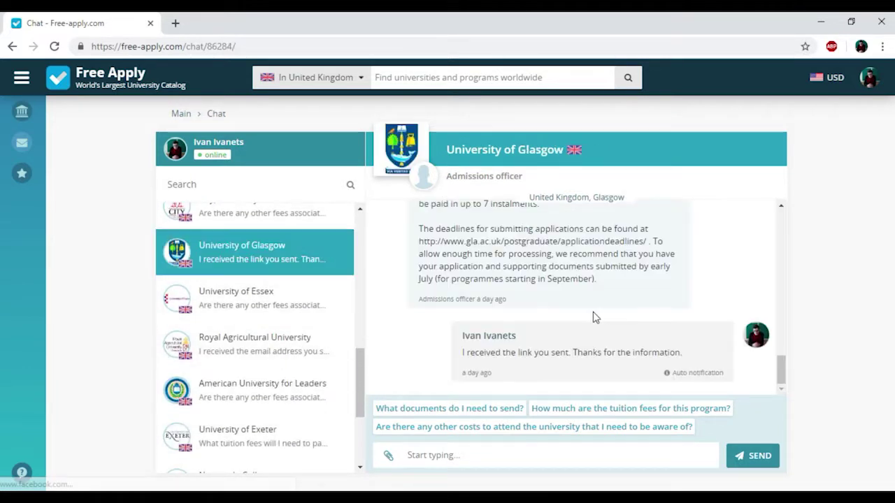
scroll(594, 319, "up", 5)
scroll(595, 318, "up", 3)
scroll(546, 329, "down", 3)
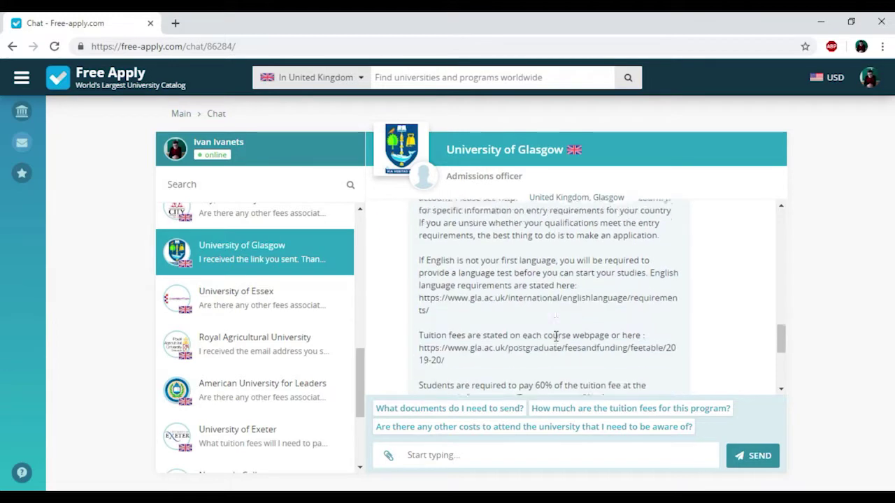
scroll(565, 328, "up", 4)
scroll(564, 328, "up", 2)
scroll(323, 314, "up", 7)
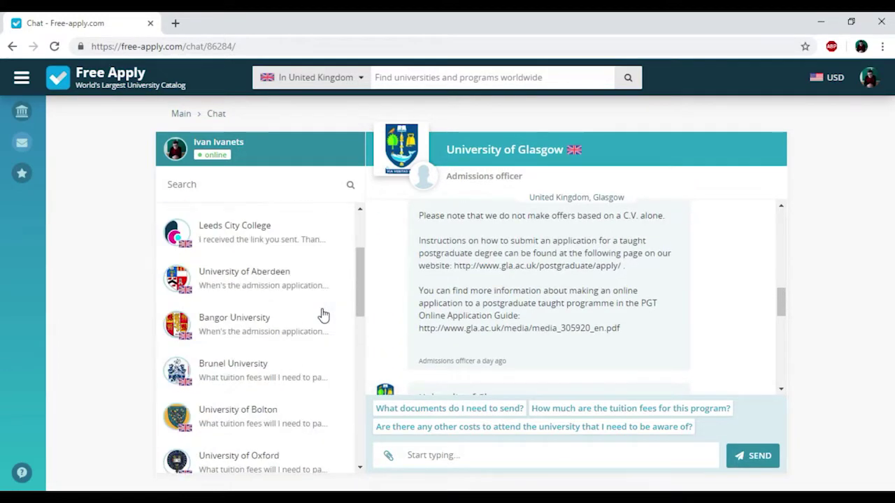
- In the Cambridge chat, send the documents, tuition fees and other costs questions
left_click(325, 221)
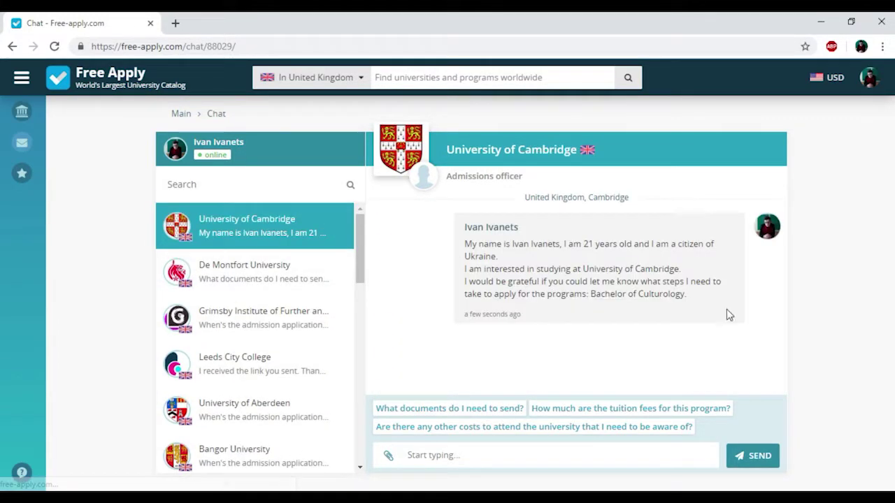
left_click(503, 411)
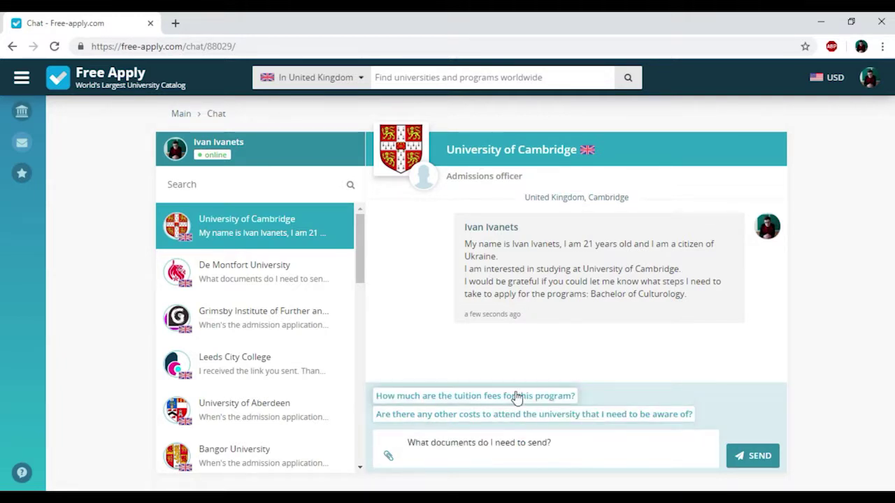
left_click(514, 397)
left_click(514, 402)
left_click(759, 456)
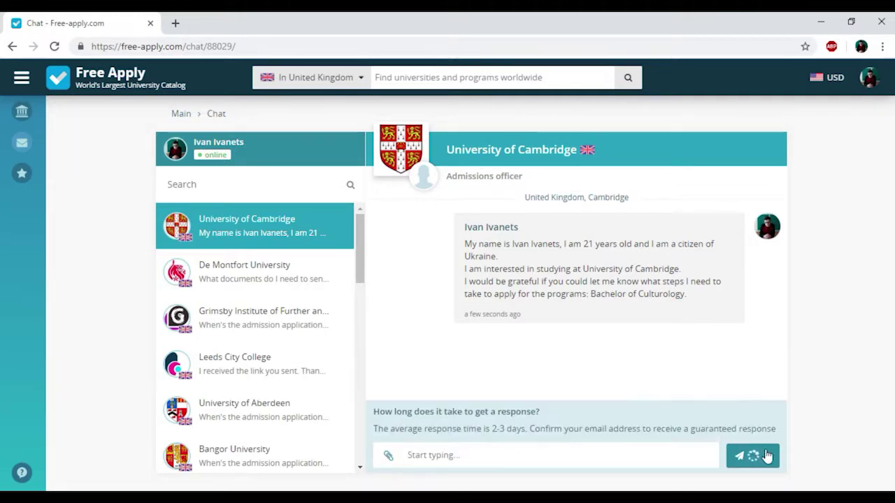